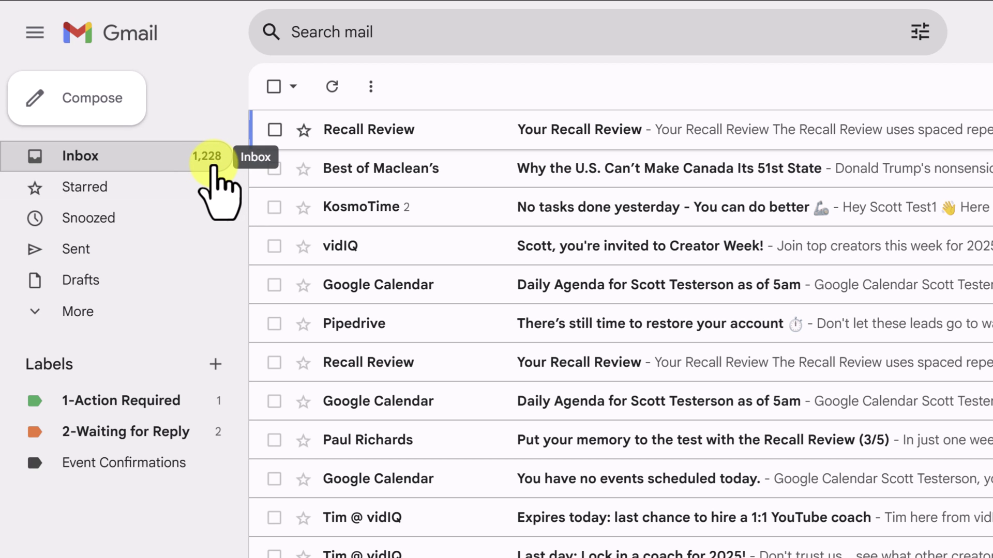
scroll(952, 490, down, 3)
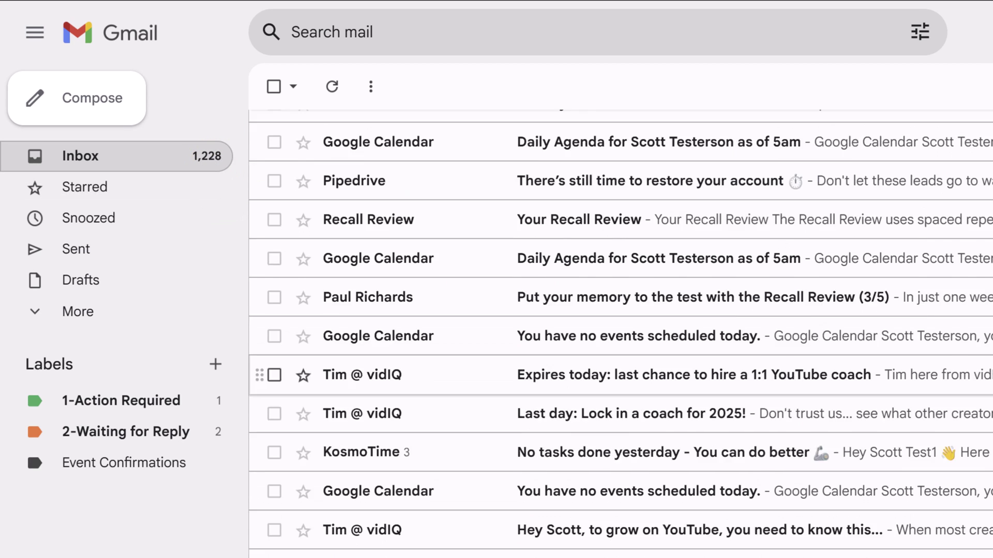
scroll(962, 517, up, 3)
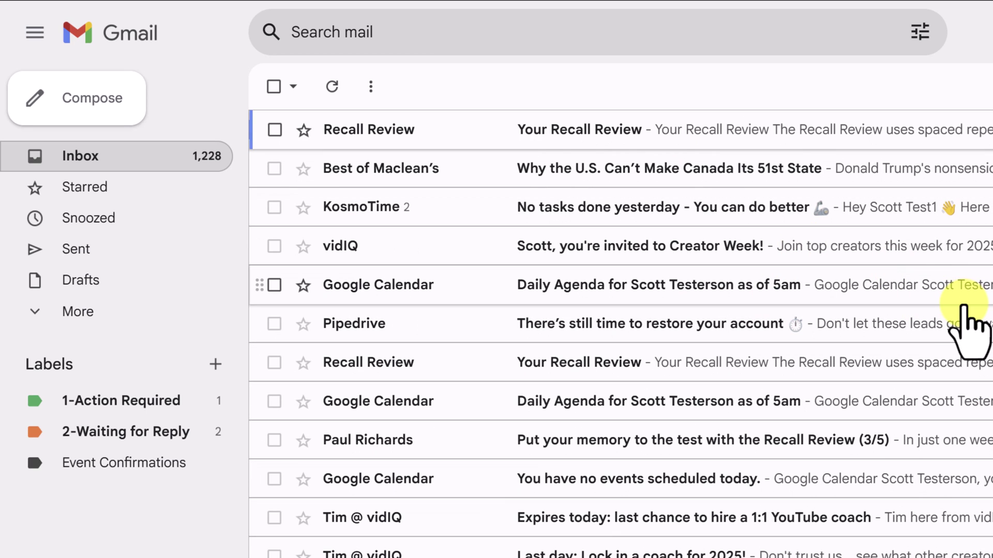
scroll(955, 326, down, 3)
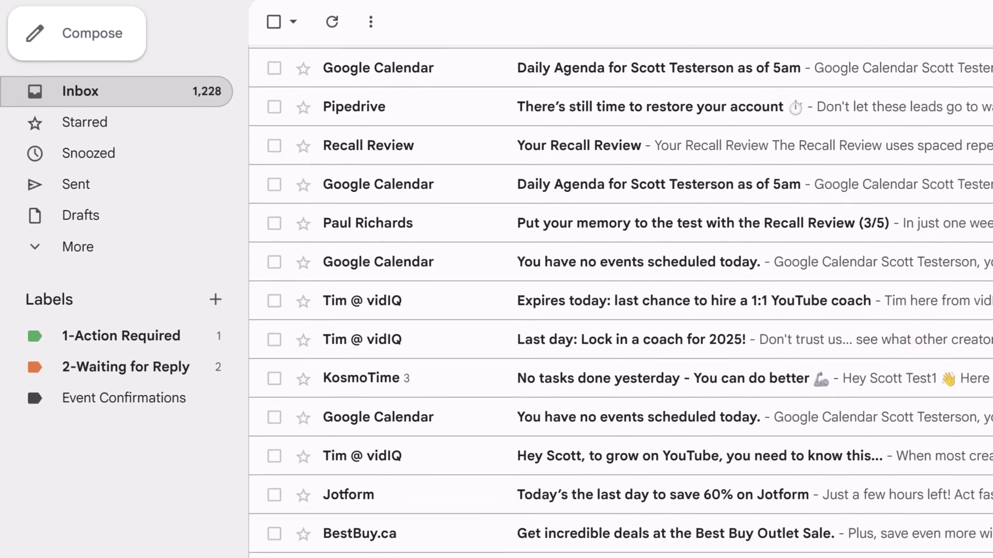
scroll(643, 510, down, 3)
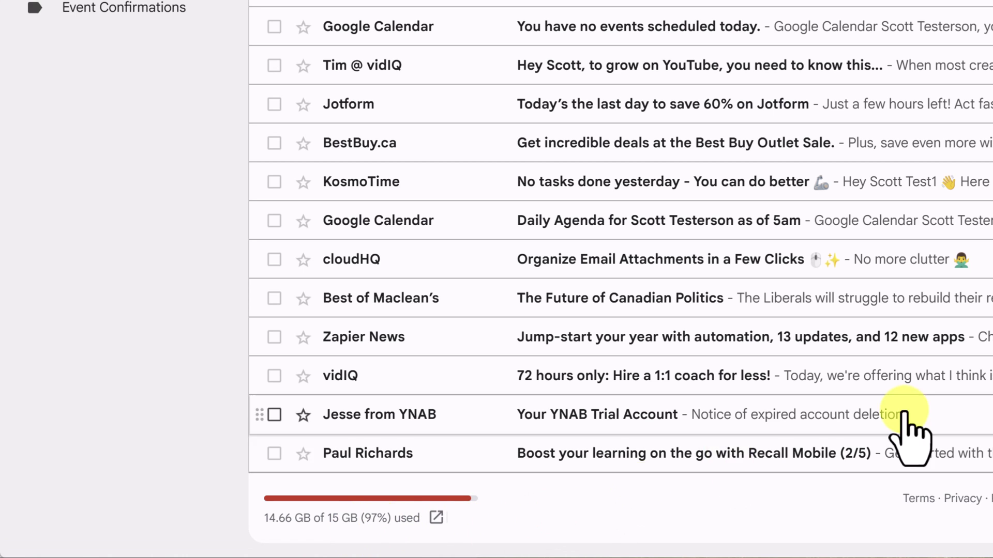
scroll(908, 433, up, 2)
scroll(908, 411, up, 3)
scroll(908, 388, up, 3)
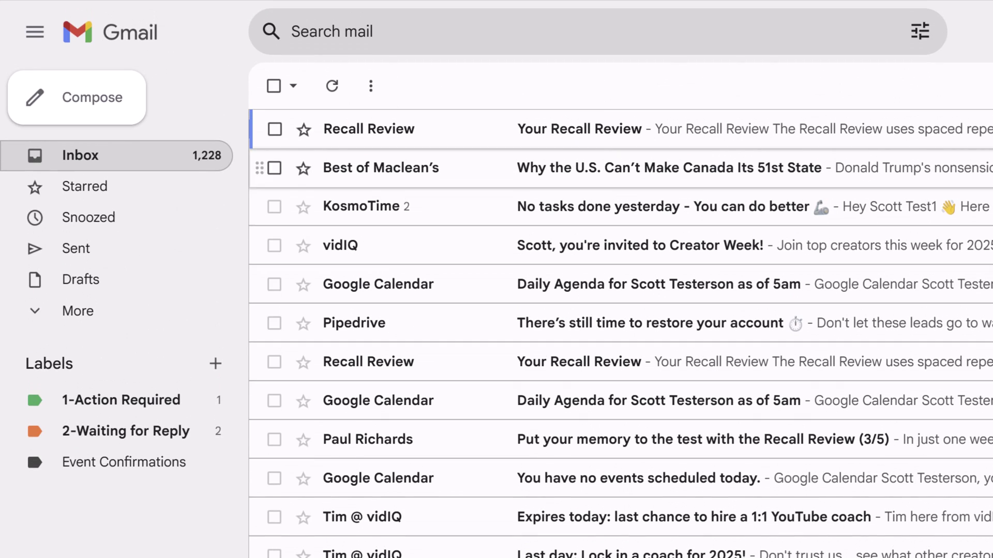
Step: Browse Gmail's advanced search options for date range and message size choices
click(919, 31)
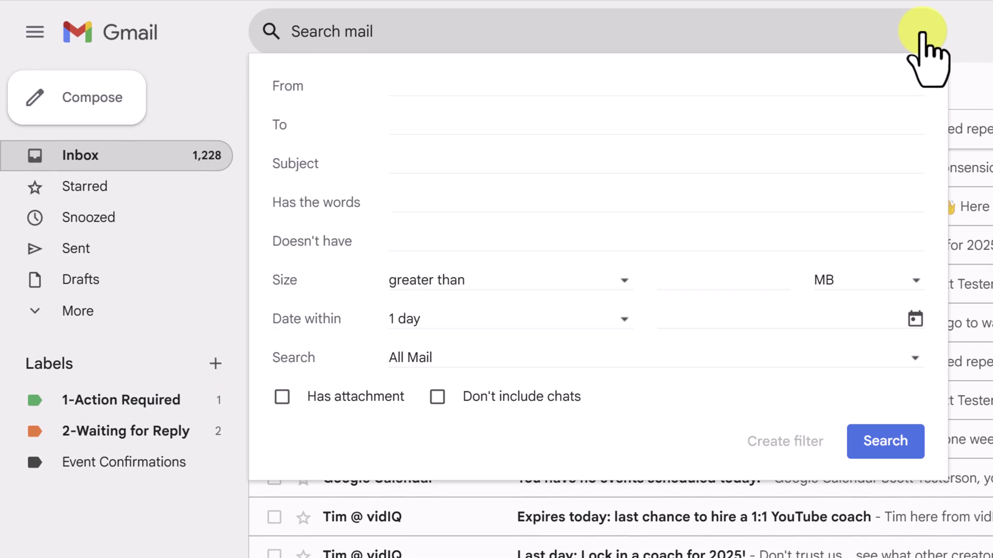
click(559, 322)
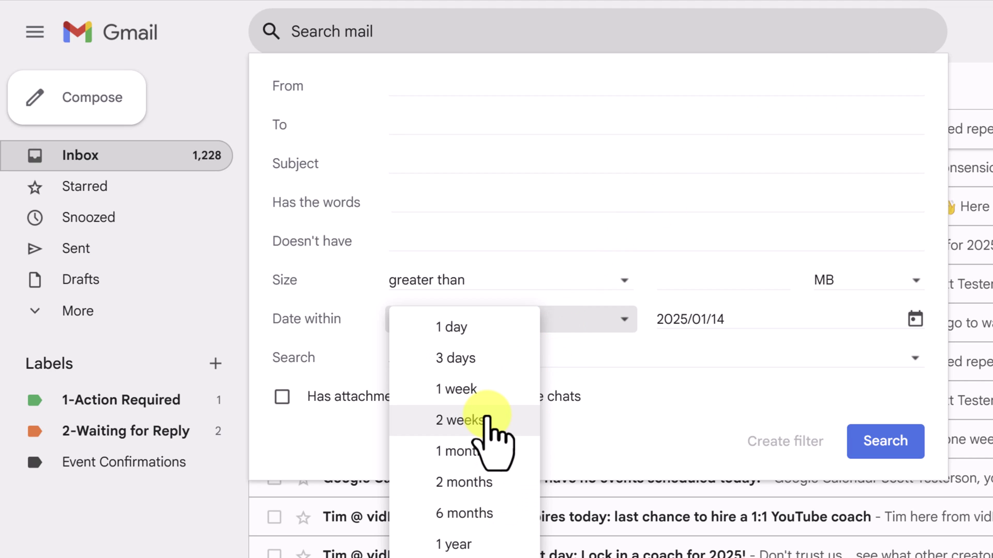
click(511, 278)
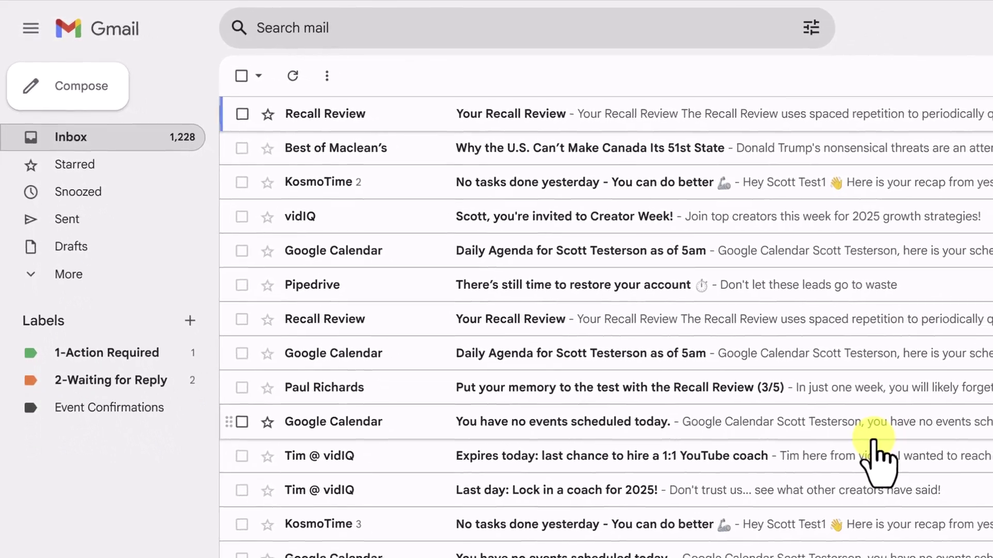
scroll(876, 457, down, 3)
scroll(881, 434, up, 3)
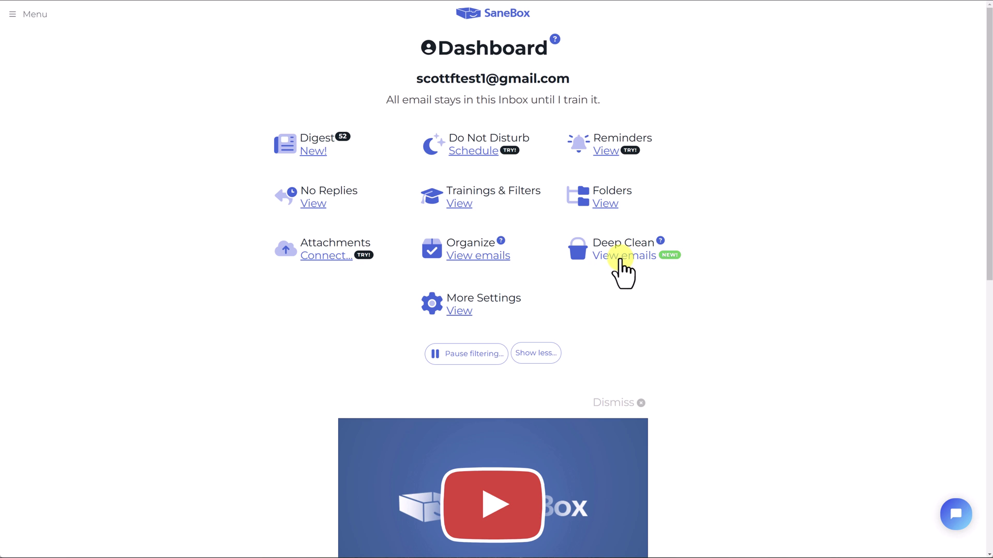
Step: Go to Deep Clean from the SaneBox dashboard via View emails
click(622, 257)
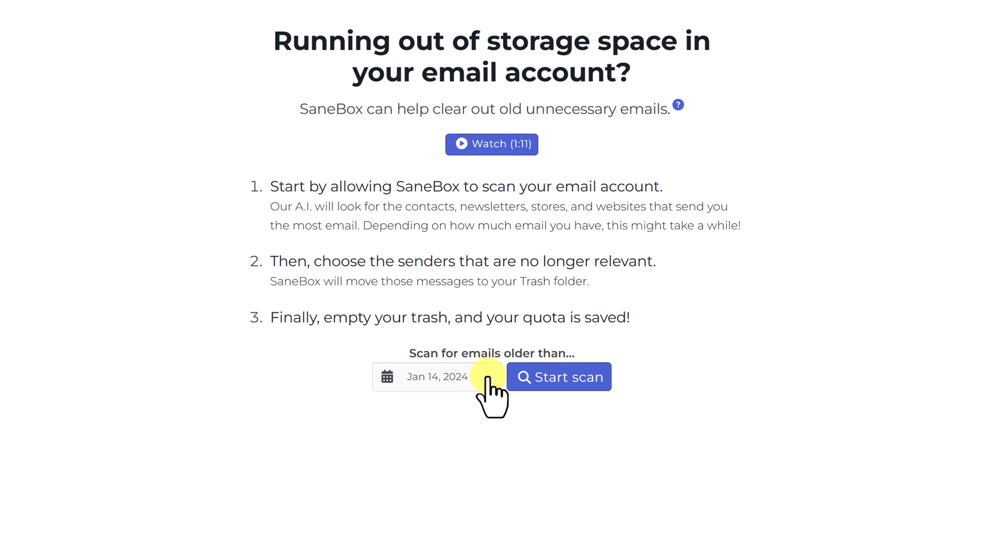
Step: Set the Deep Clean cutoff date to Jul 1, 2024 and start the scan
click(442, 388)
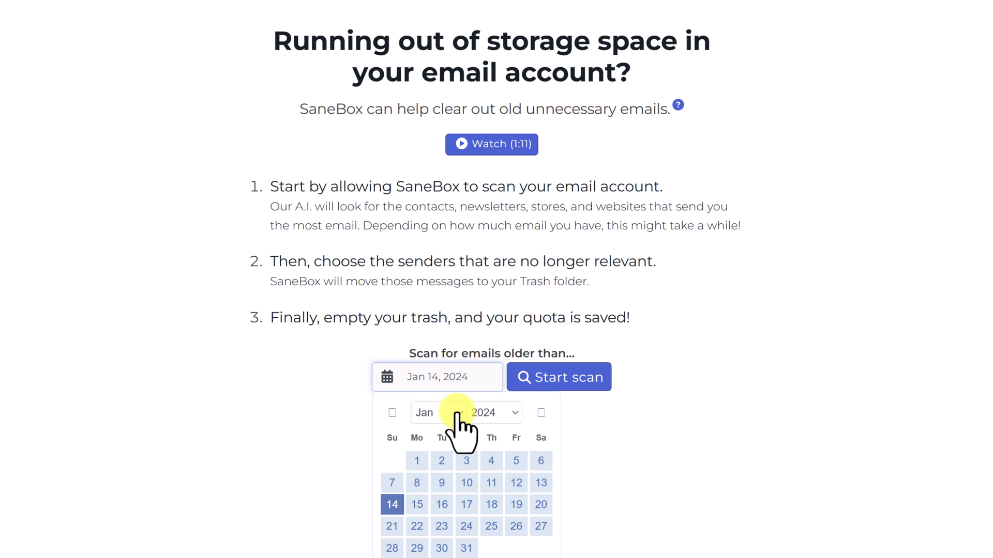
click(459, 415)
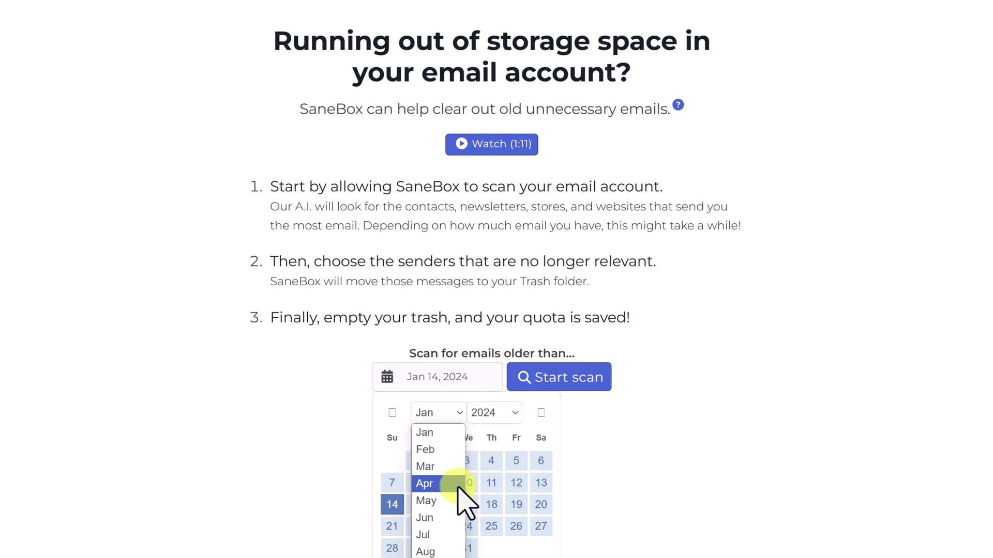
click(447, 536)
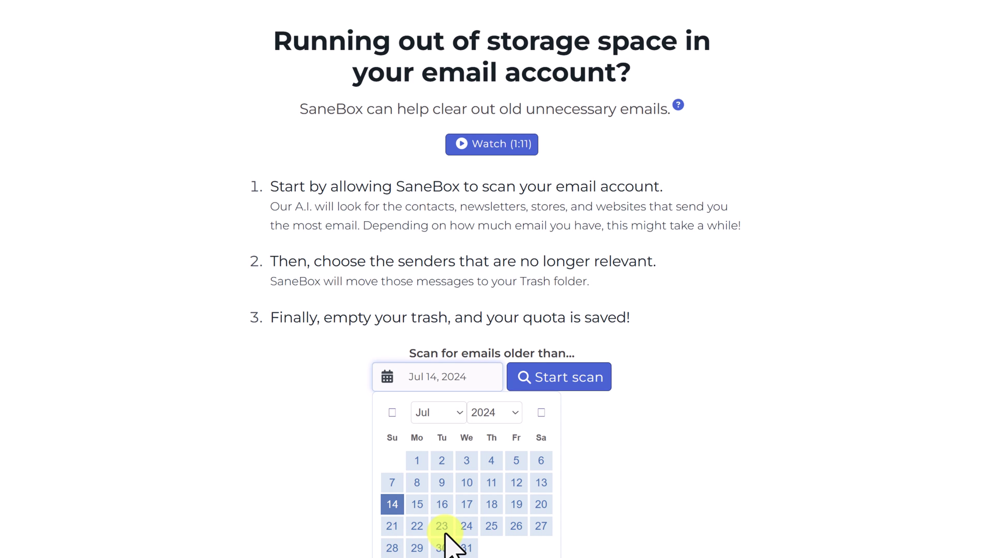
click(417, 462)
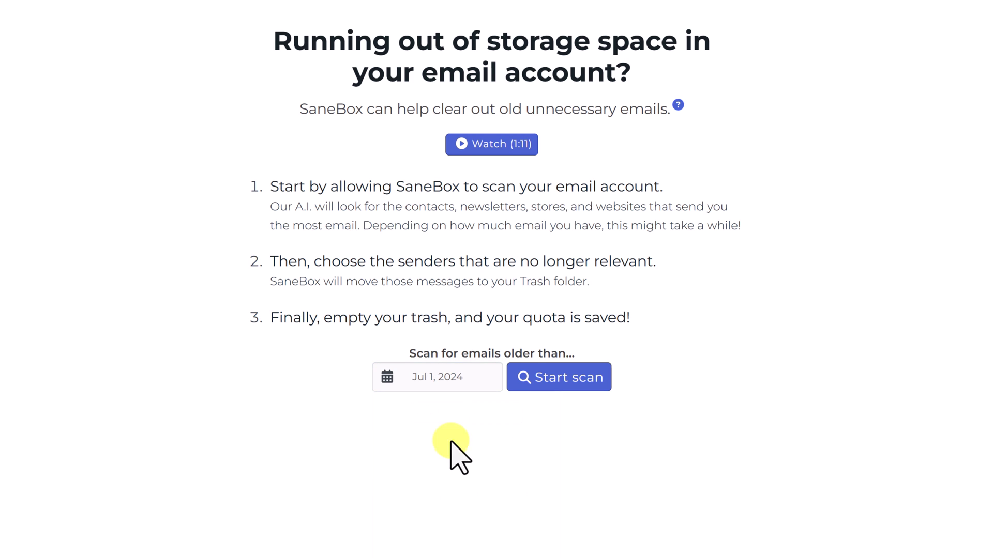
click(556, 377)
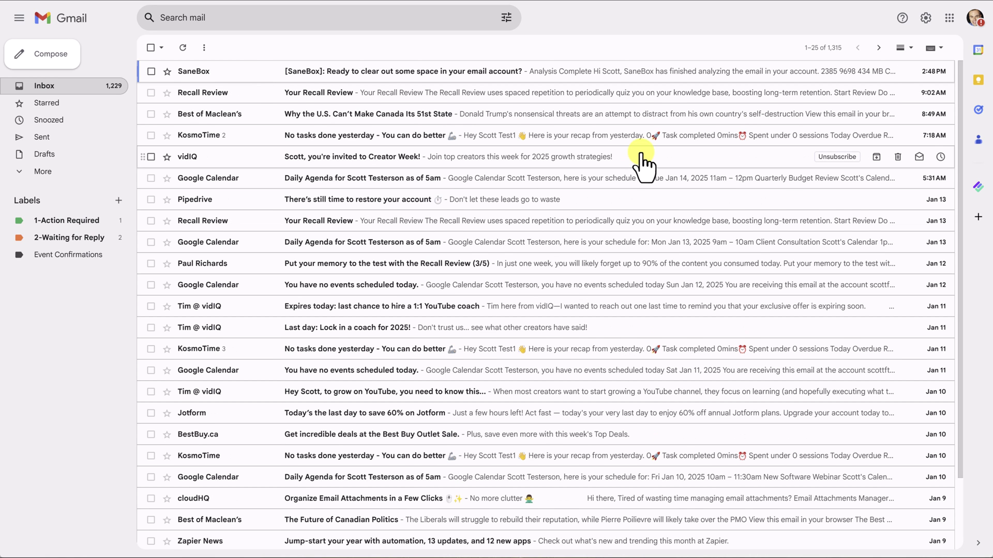
mouse_move(543, 70)
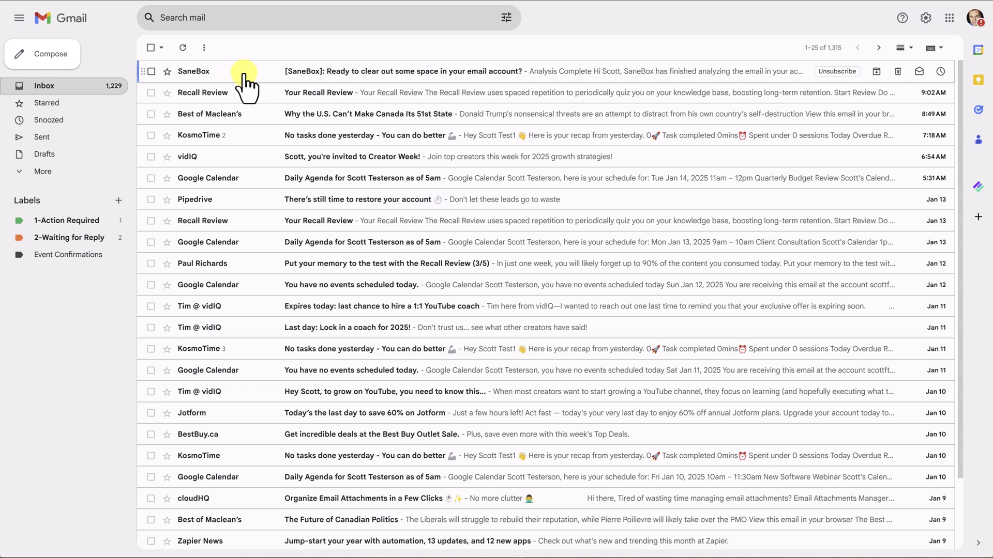
Step: Open SaneBox's analysis email and follow it to the full Deep Clean results
click(477, 78)
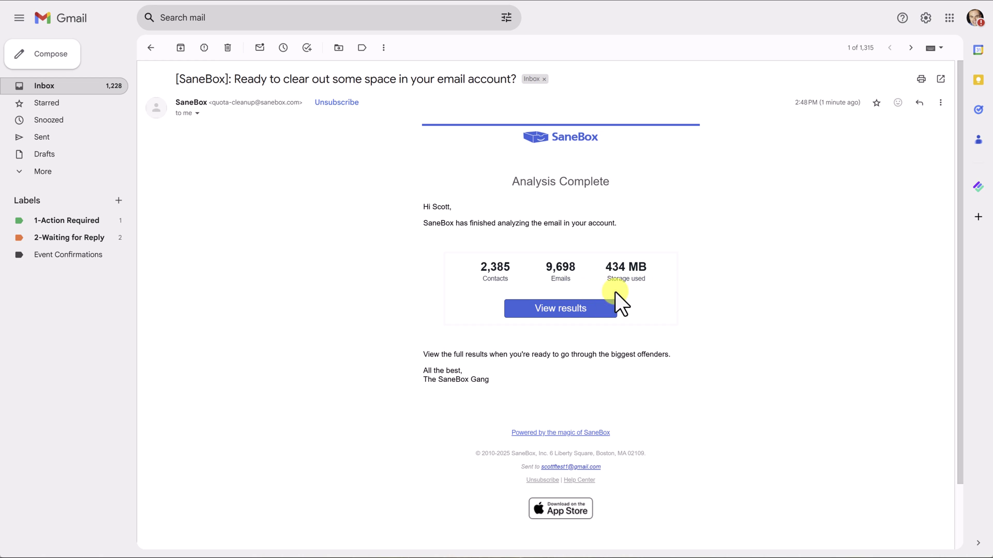
click(560, 311)
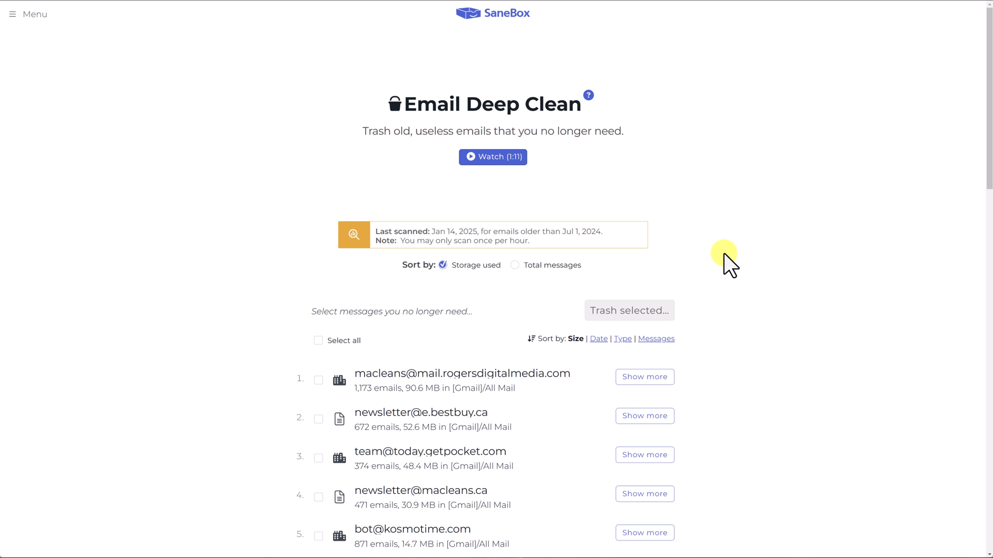
scroll(725, 252, down, 2)
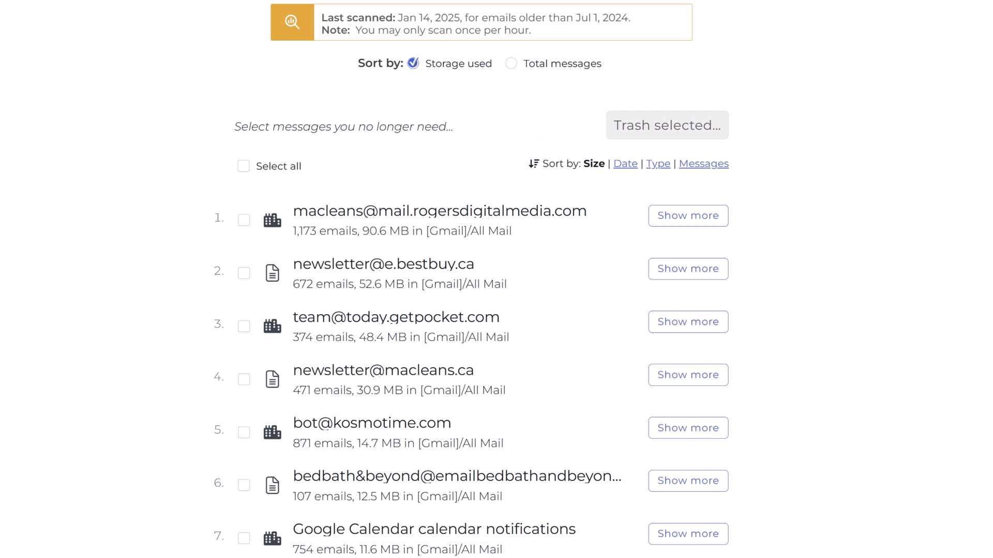
scroll(928, 182, down, 1)
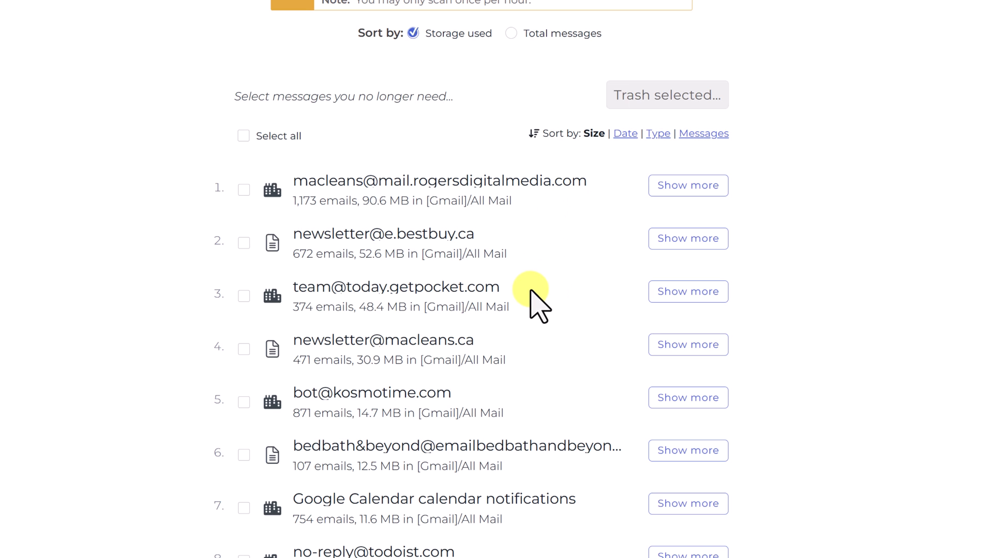
click(689, 292)
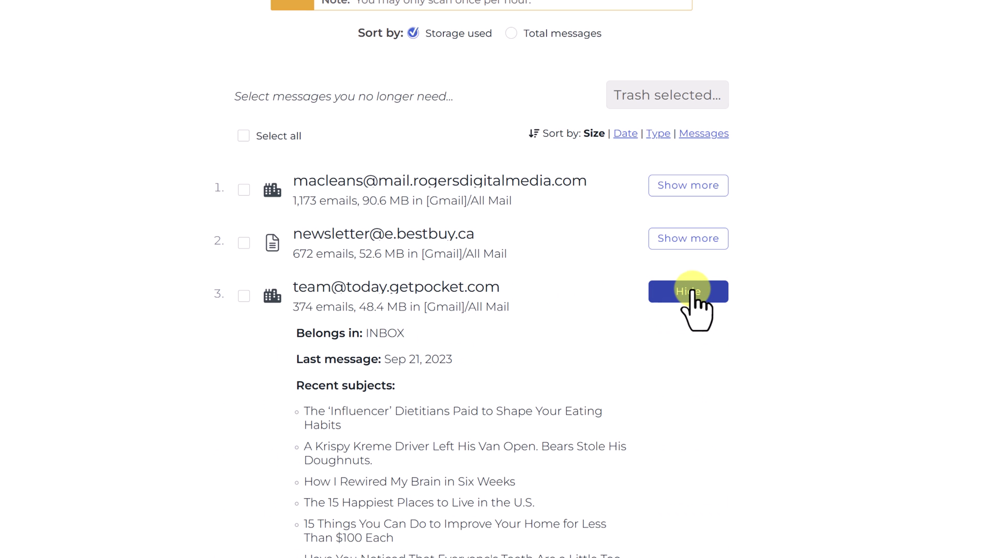
scroll(822, 394, down, 2)
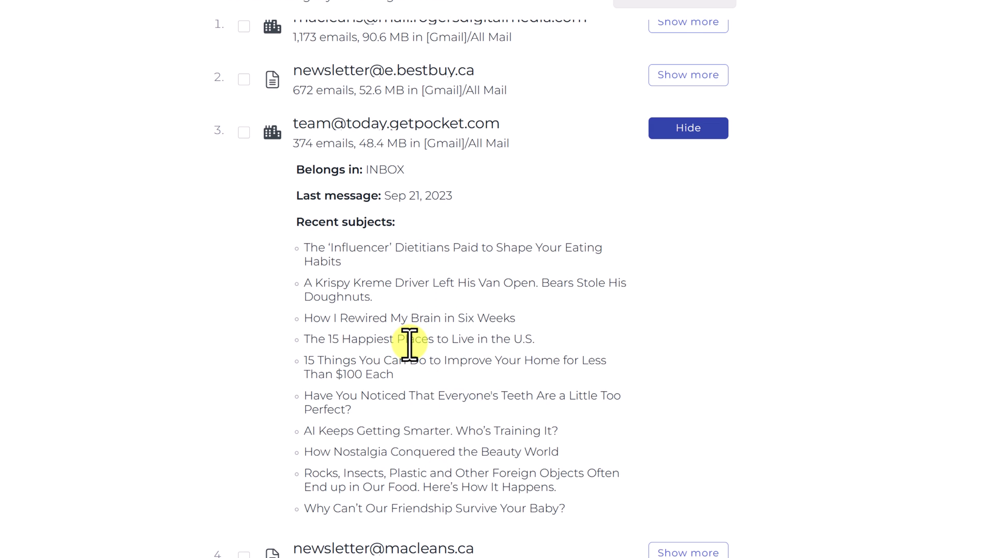
click(687, 128)
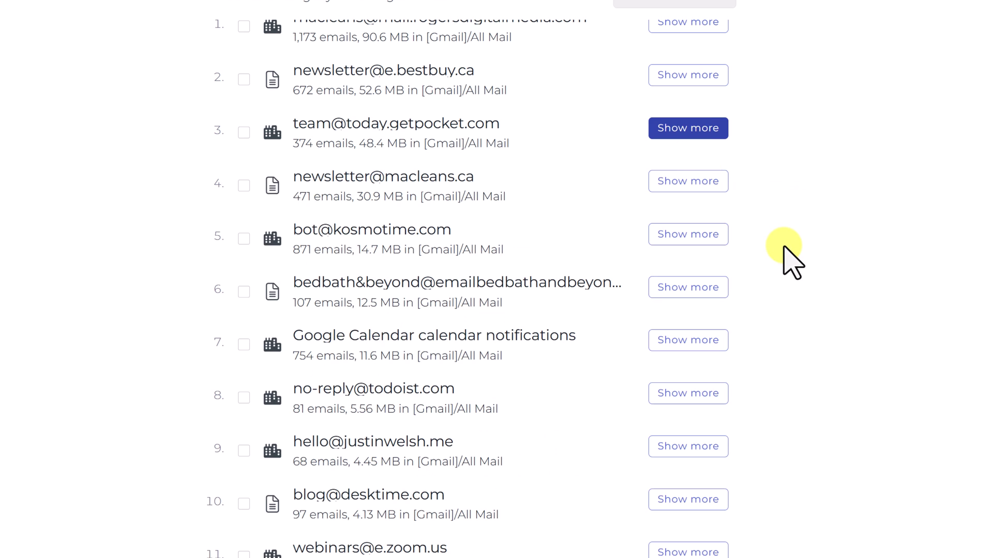
scroll(783, 256, up, 2)
scroll(783, 256, down, 2)
scroll(784, 257, up, 1)
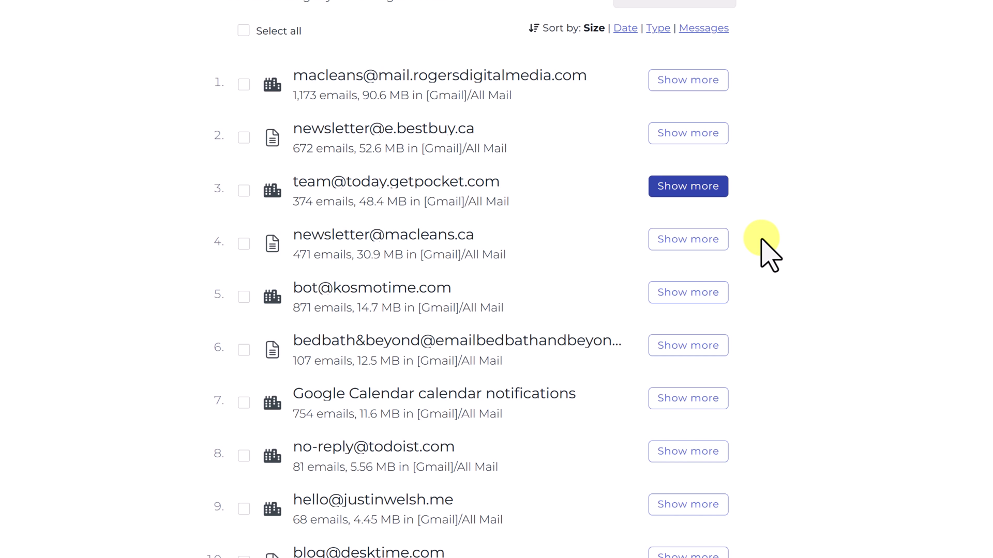
scroll(815, 249, up, 2)
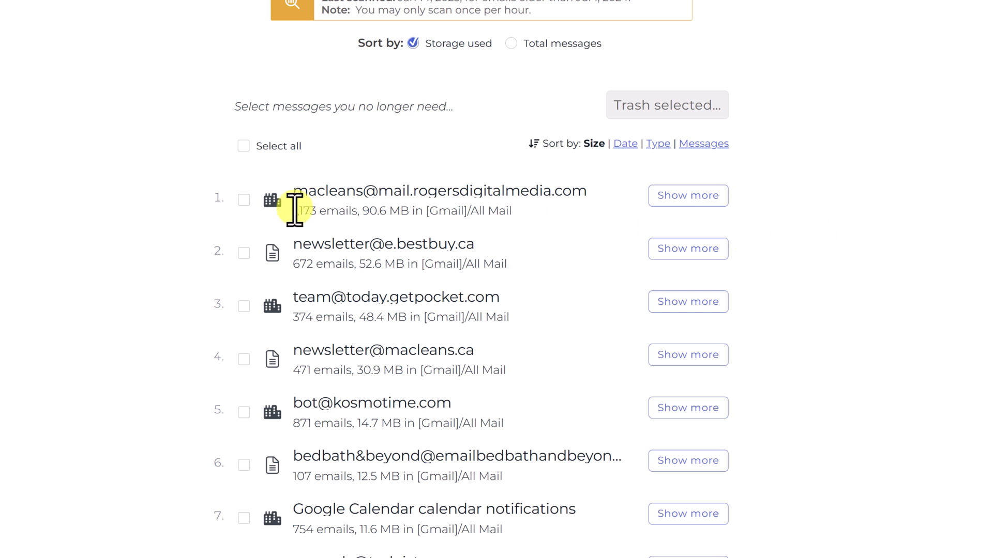
click(244, 199)
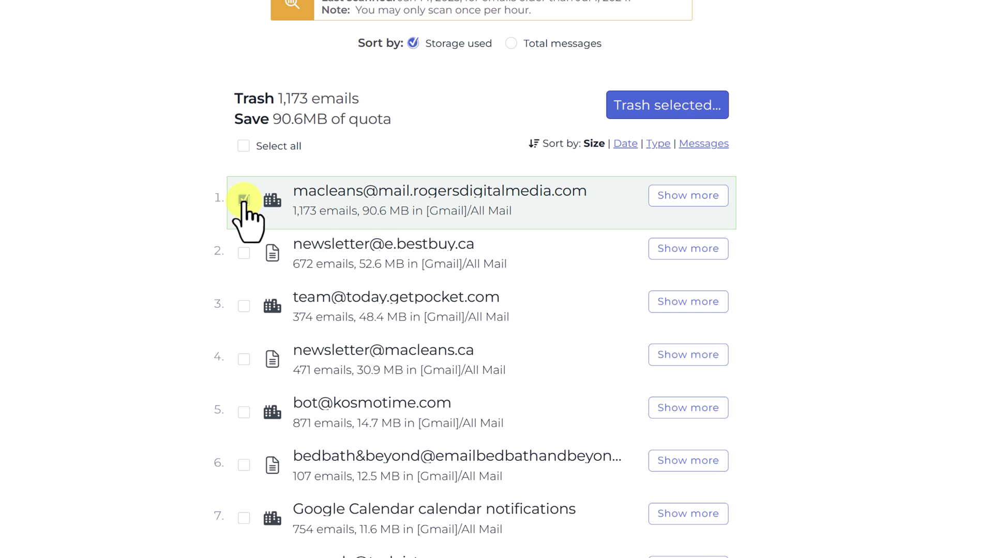
click(244, 252)
click(243, 306)
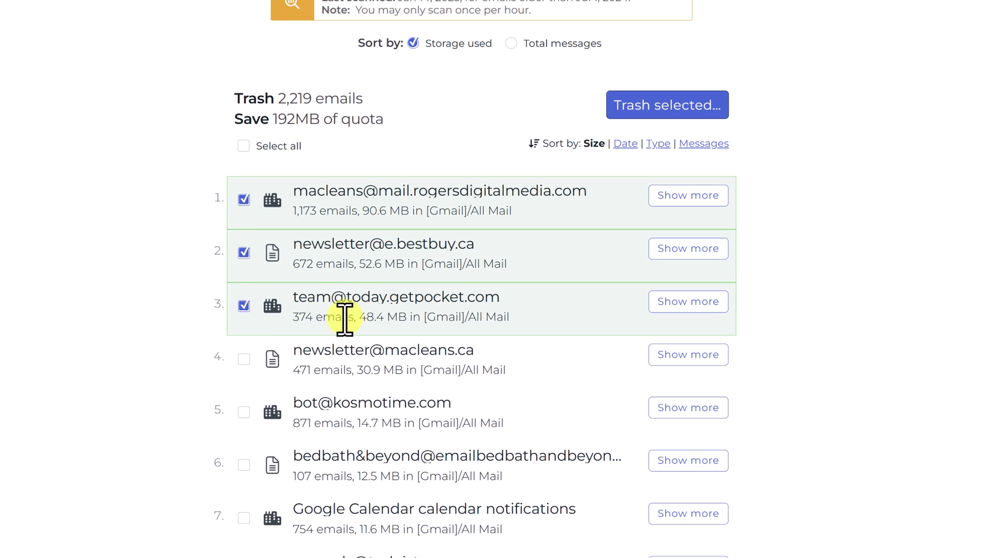
click(244, 359)
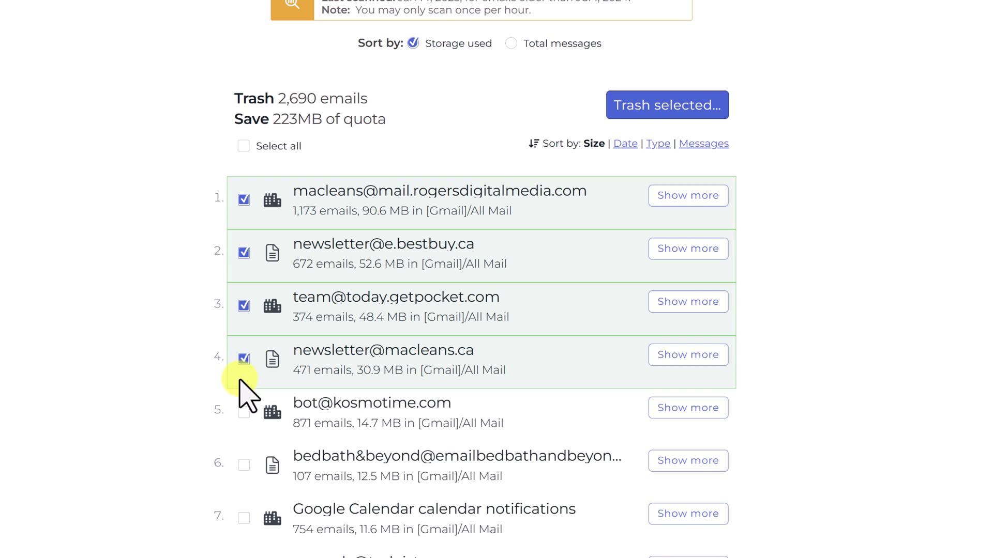
click(244, 411)
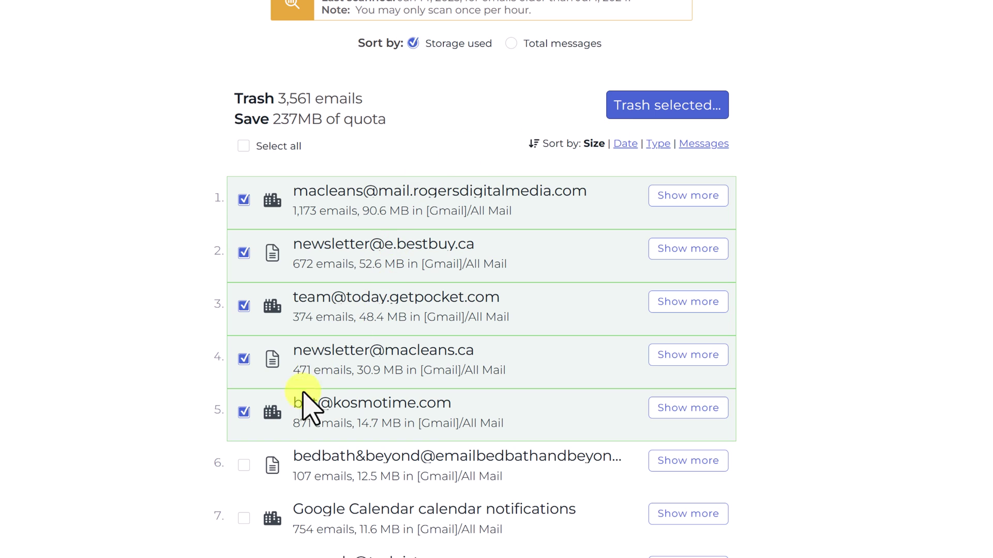
click(244, 411)
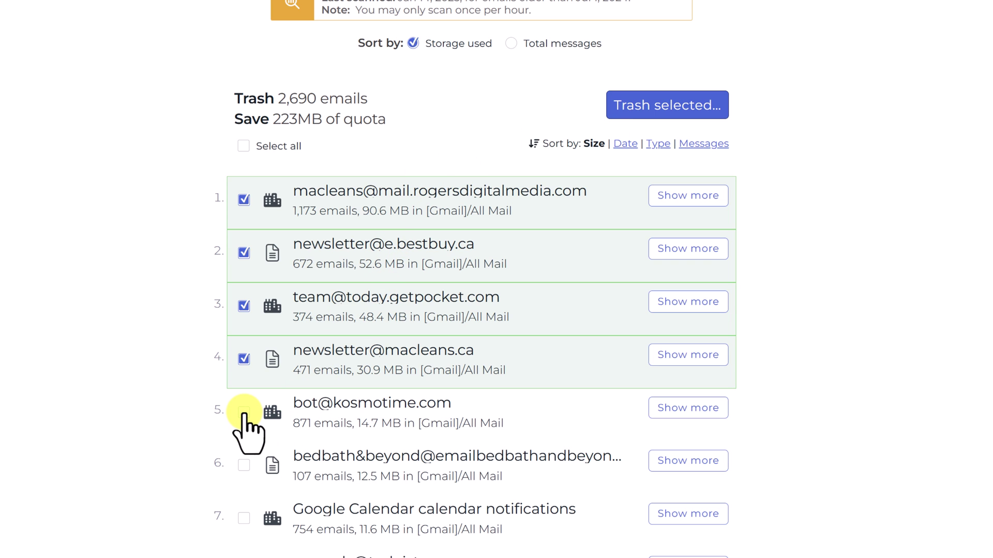
click(244, 412)
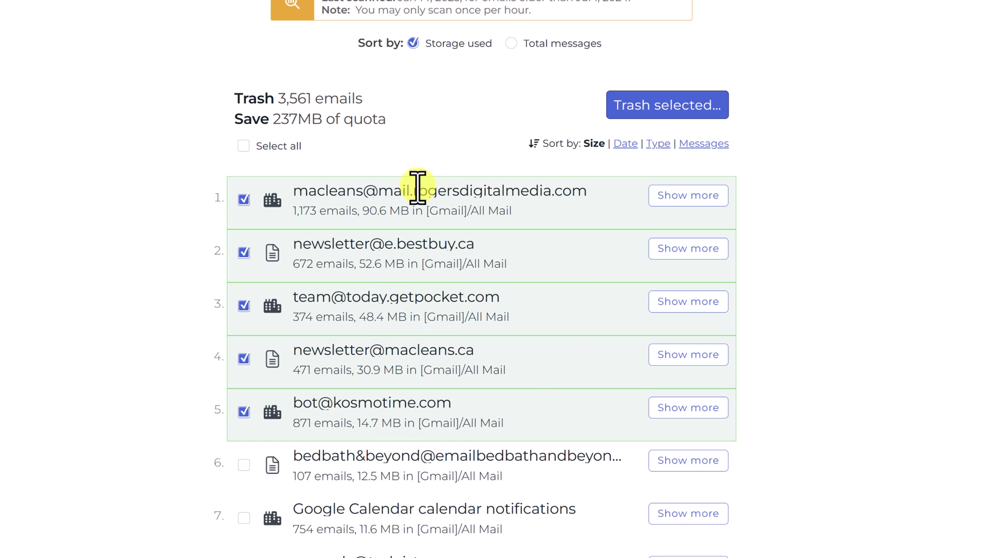
Step: Trash the five selected senders' emails, accepting the cannot-be-undone warning
click(636, 113)
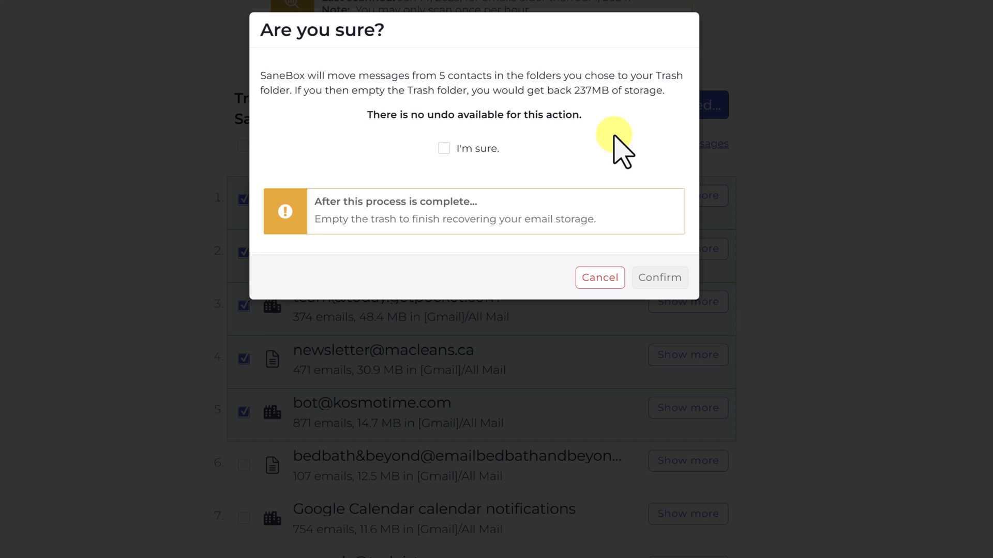
click(446, 149)
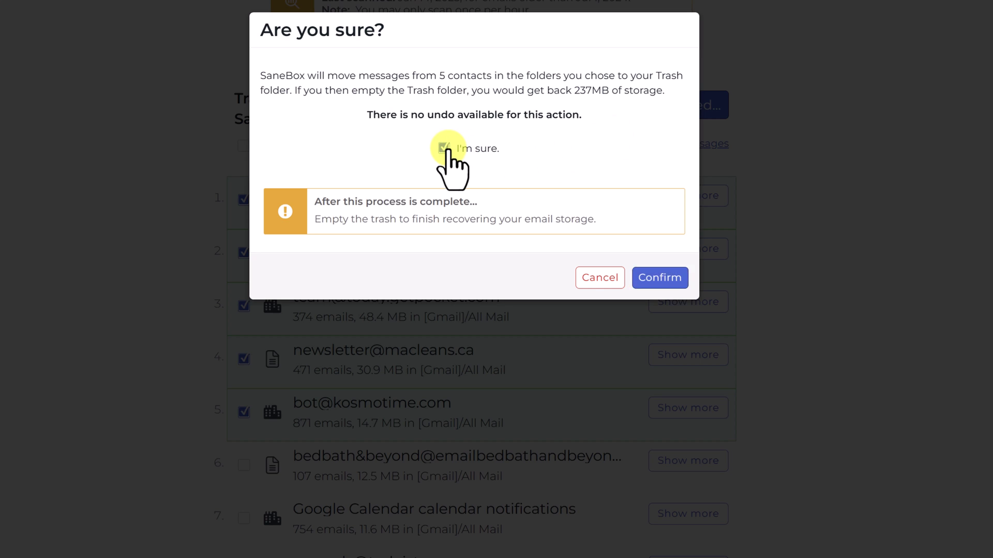
click(659, 278)
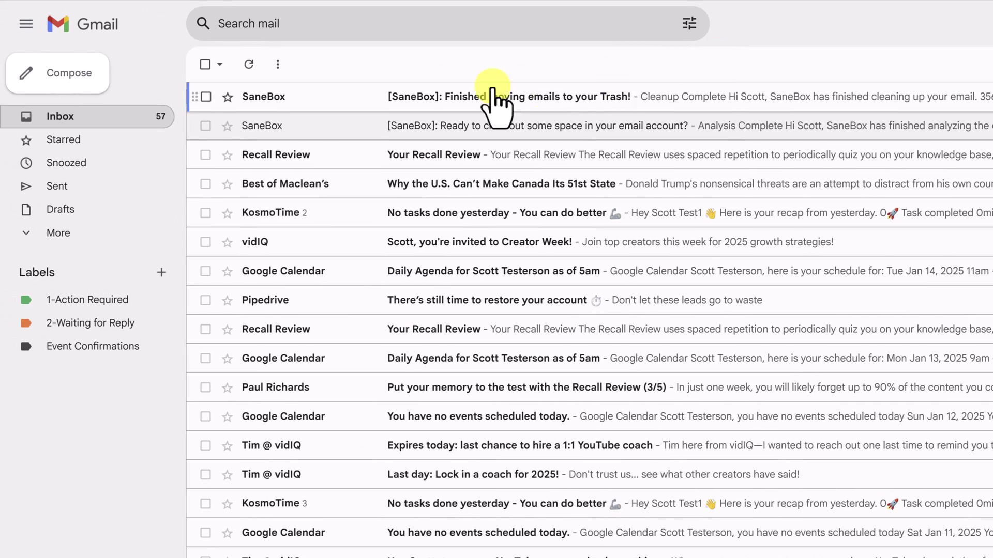
mouse_move(334, 98)
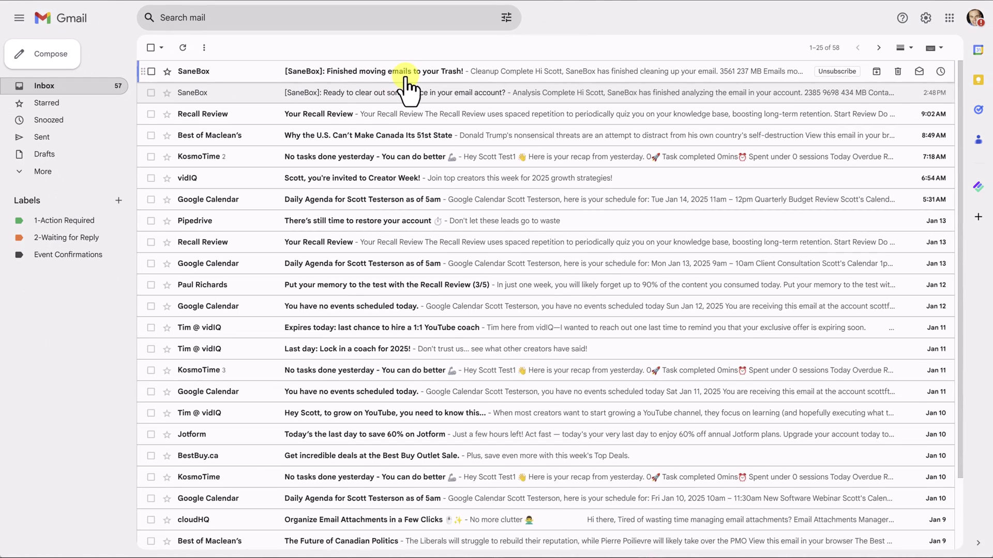
Step: Open SaneBox's 'Finished moving emails to your Trash!' email in Gmail
click(345, 74)
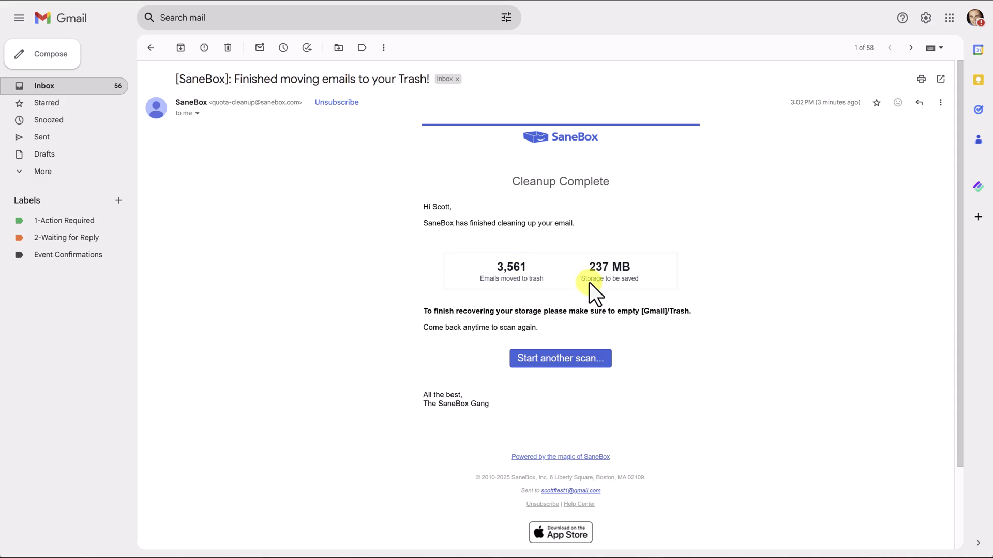
click(150, 48)
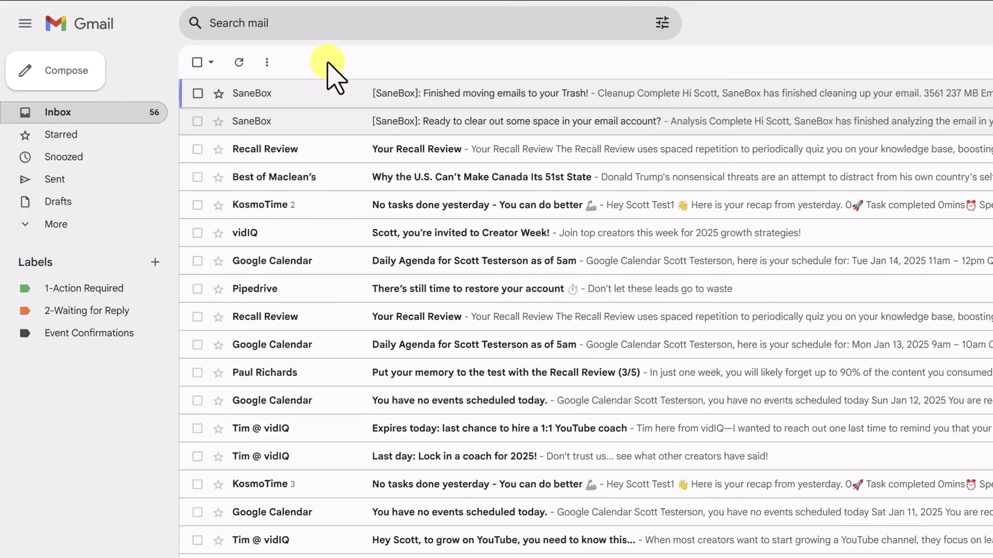